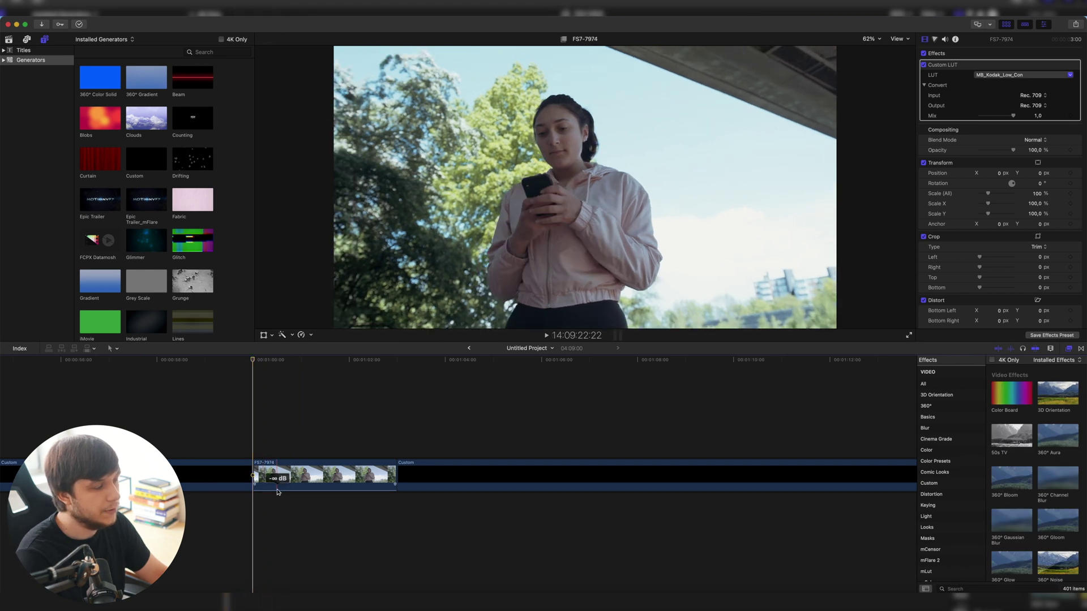
Option-drag clip FS7-7974 upward to stack a duplicate directly above the original.
{"action": "left_click", "coordinate": [277, 480]}
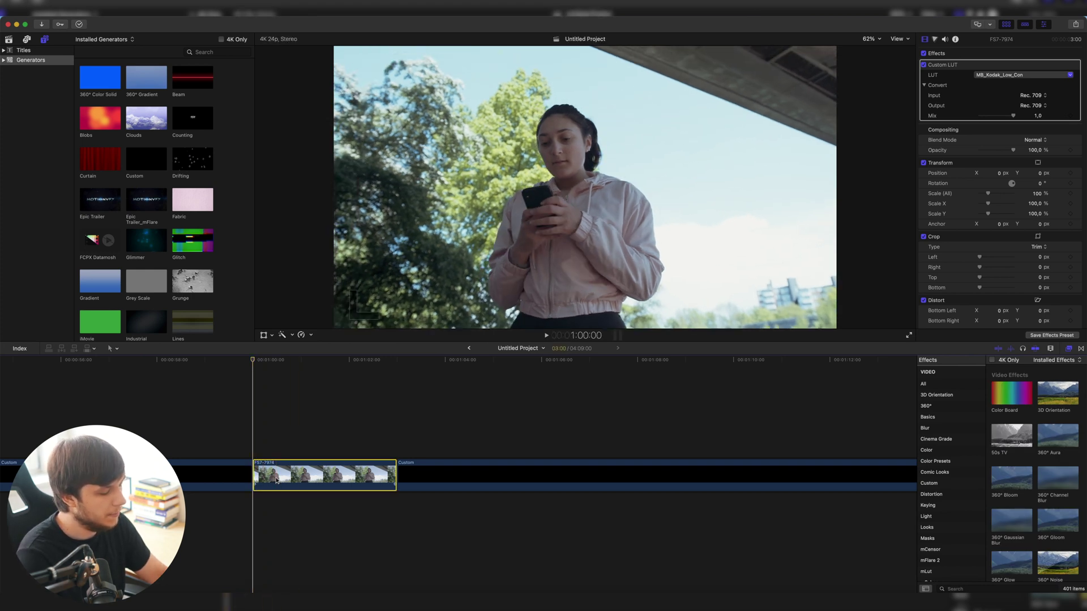
{"action": "left_click_drag", "start_coordinate": [277, 480], "coordinate": [277, 443]}
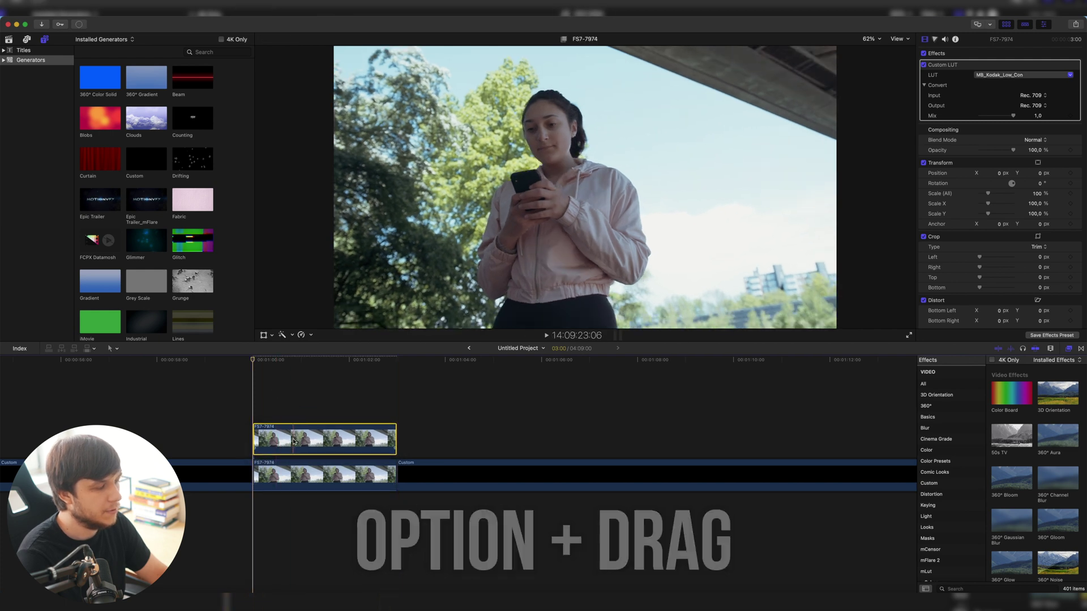
{"action": "left_click", "coordinate": [869, 538]}
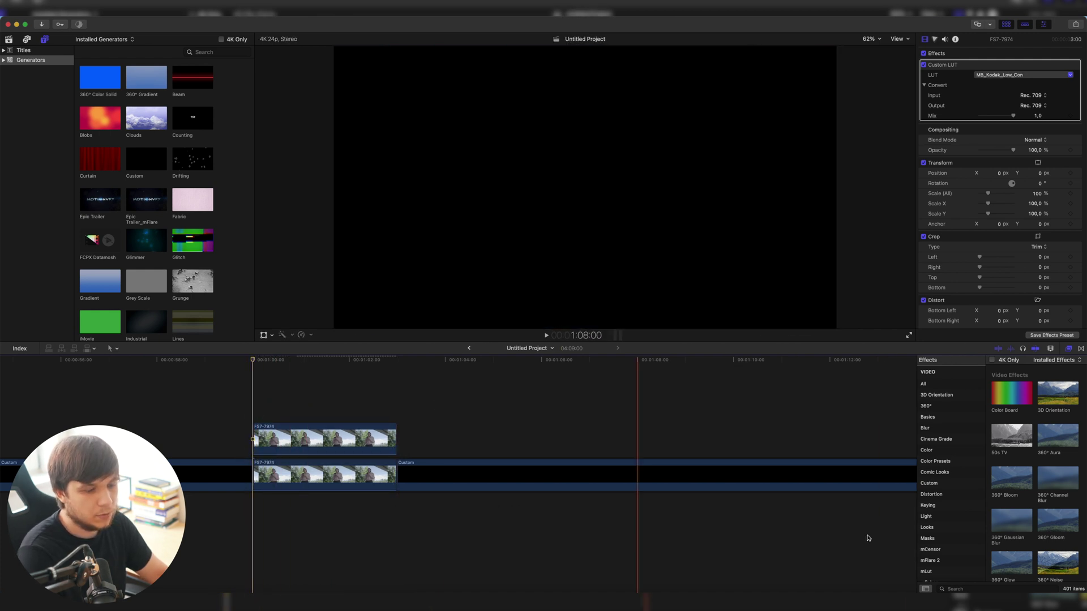
{"action": "left_click", "coordinate": [950, 588]}
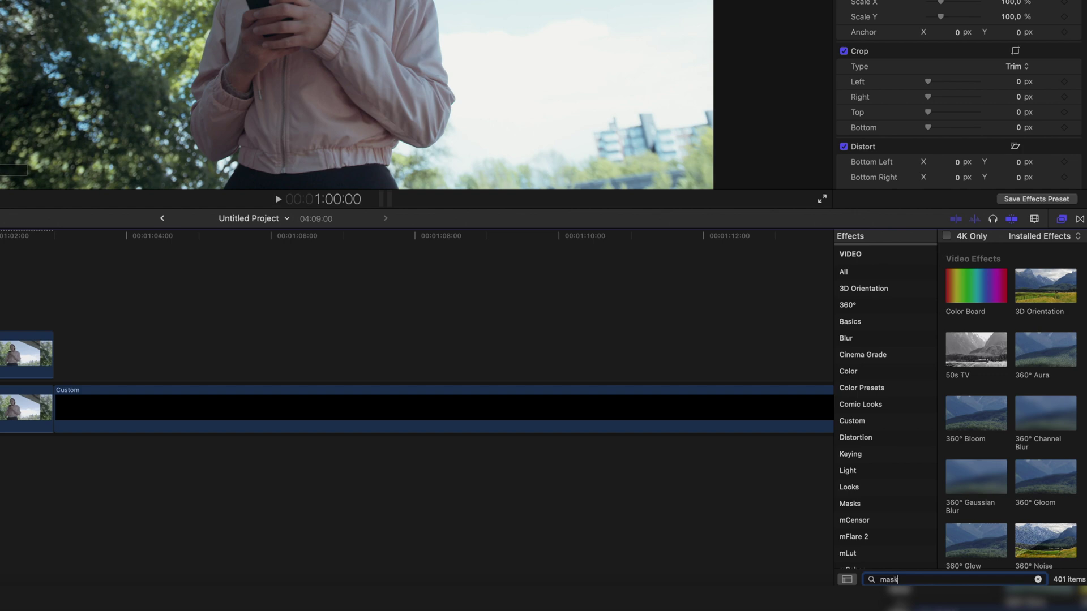
Add a Draw Mask outlining the woman's face on the top clip, then apply Pixellate.
{"action": "left_click_drag", "start_coordinate": [973, 285], "coordinate": [27, 356]}
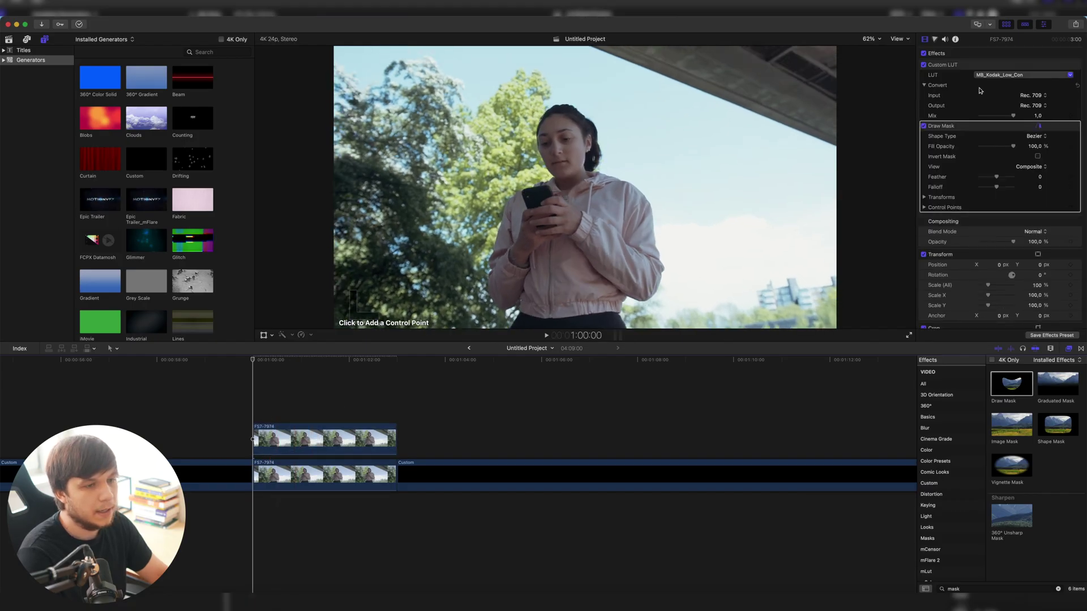
{"action": "left_click", "coordinate": [541, 121]}
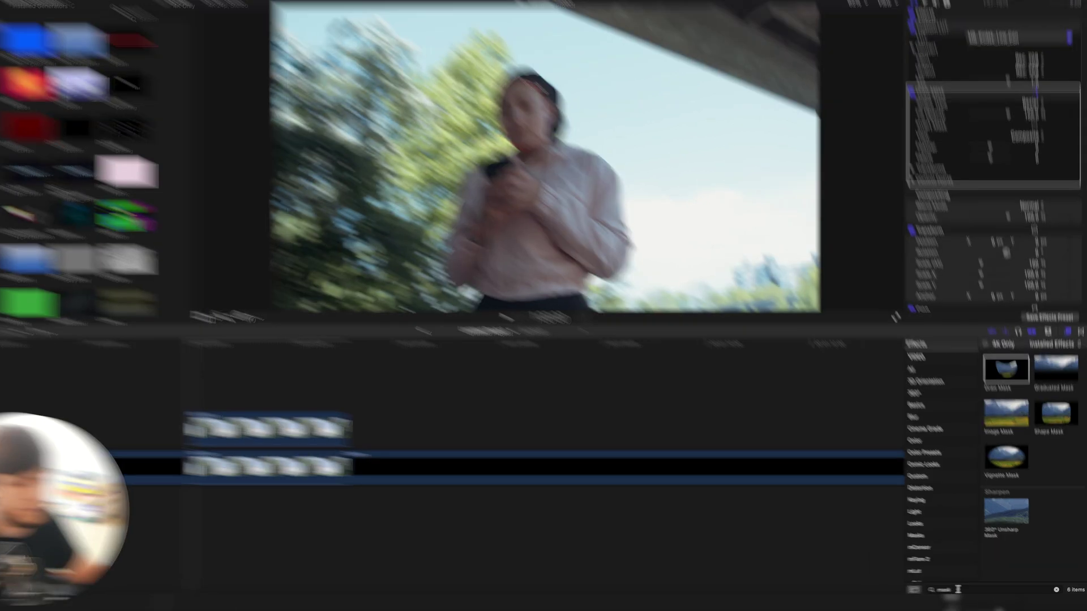
{"action": "double_click", "coordinate": [965, 590]}
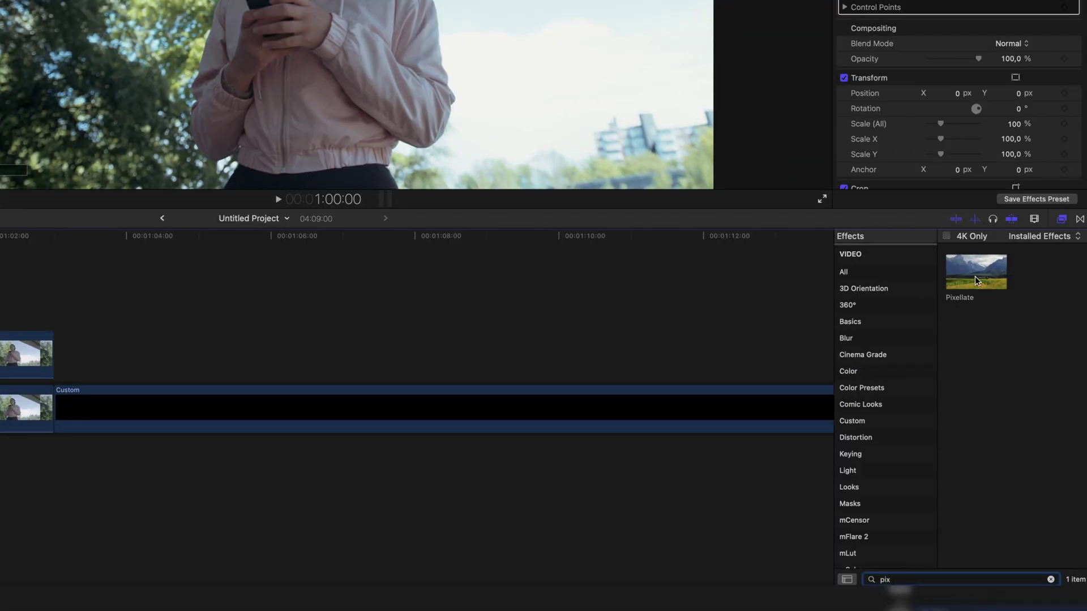
{"action": "double_click", "coordinate": [963, 276]}
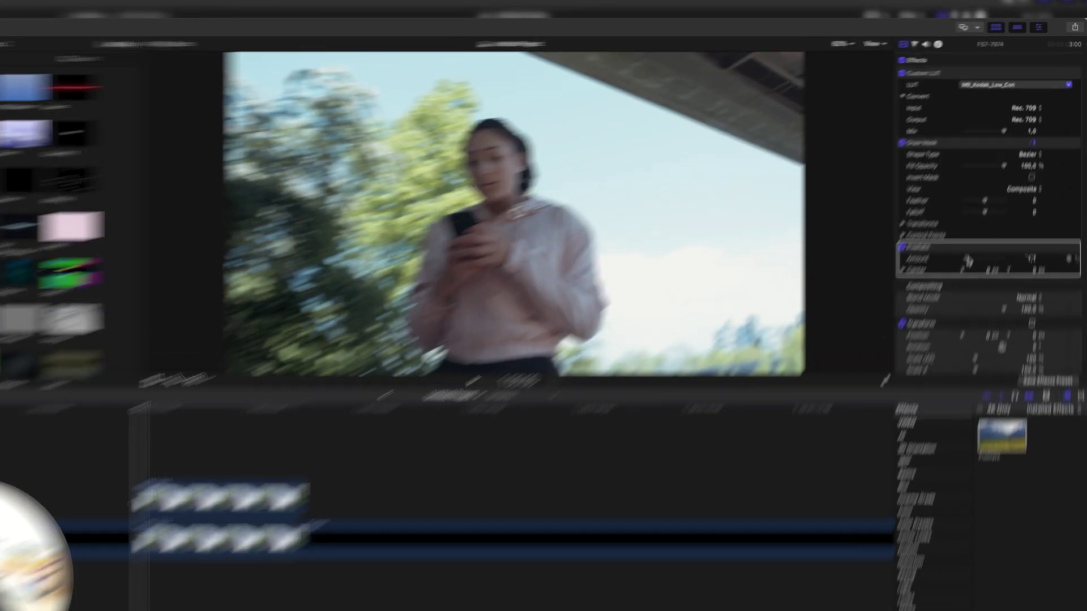
Set the Pixellate Amount to 25.
{"action": "left_click_drag", "start_coordinate": [982, 228], "coordinate": [990, 230]}
{"action": "left_click_drag", "start_coordinate": [944, 344], "coordinate": [940, 342]}
{"action": "left_click", "coordinate": [1017, 343]}
{"action": "key", "text": "BackSpace"}
{"action": "type", "text": "20"}
{"action": "key", "text": "Return"}
{"action": "type", "text": "25"}
{"action": "key", "text": "Return"}
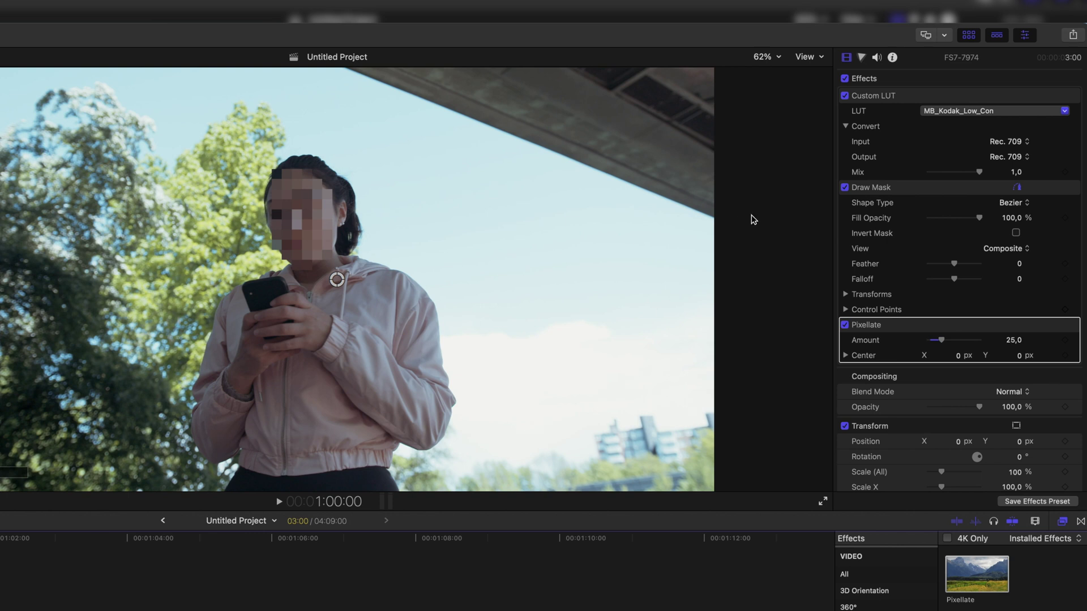
Add starting keyframes for the Draw Mask's position, rotation, scale and control points.
{"action": "left_click", "coordinate": [872, 183]}
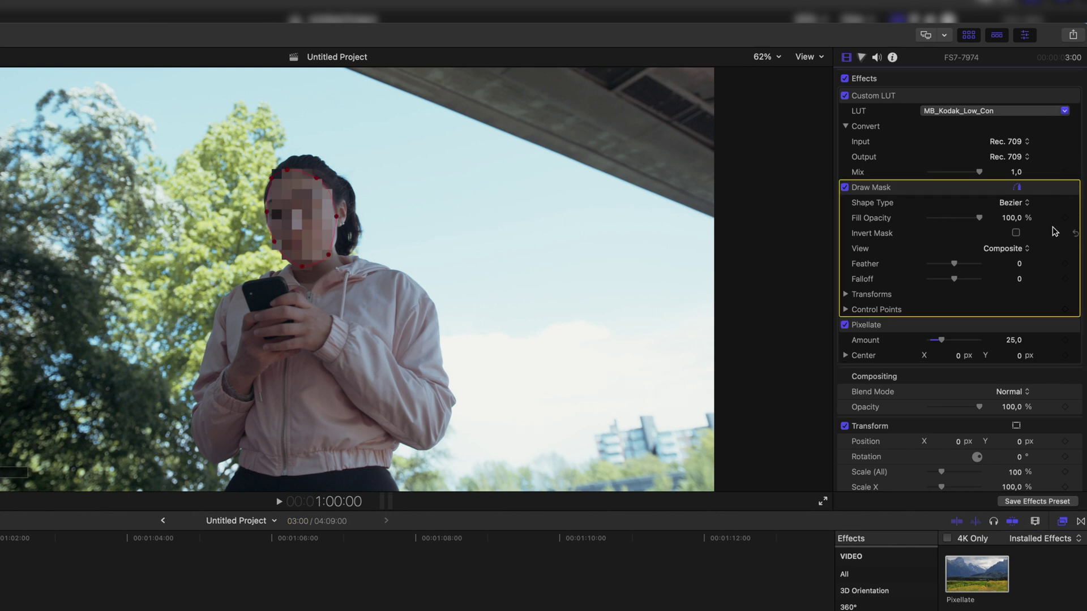
{"action": "left_click", "coordinate": [846, 310]}
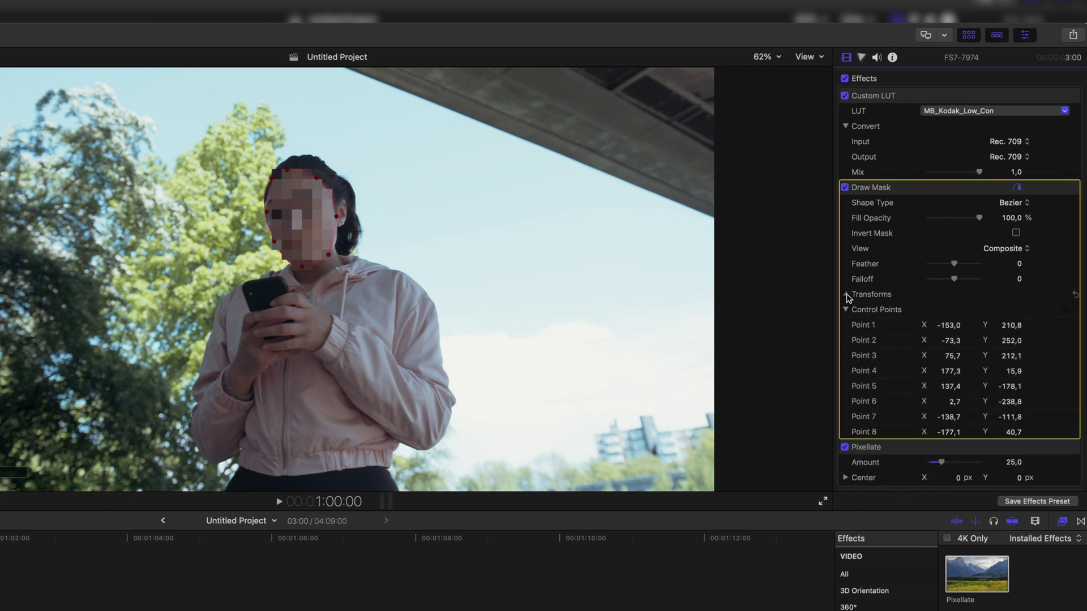
{"action": "left_click", "coordinate": [846, 294]}
{"action": "left_click", "coordinate": [1065, 310]}
{"action": "left_click", "coordinate": [1064, 325]}
{"action": "left_click", "coordinate": [1065, 340]}
{"action": "left_click", "coordinate": [1066, 355]}
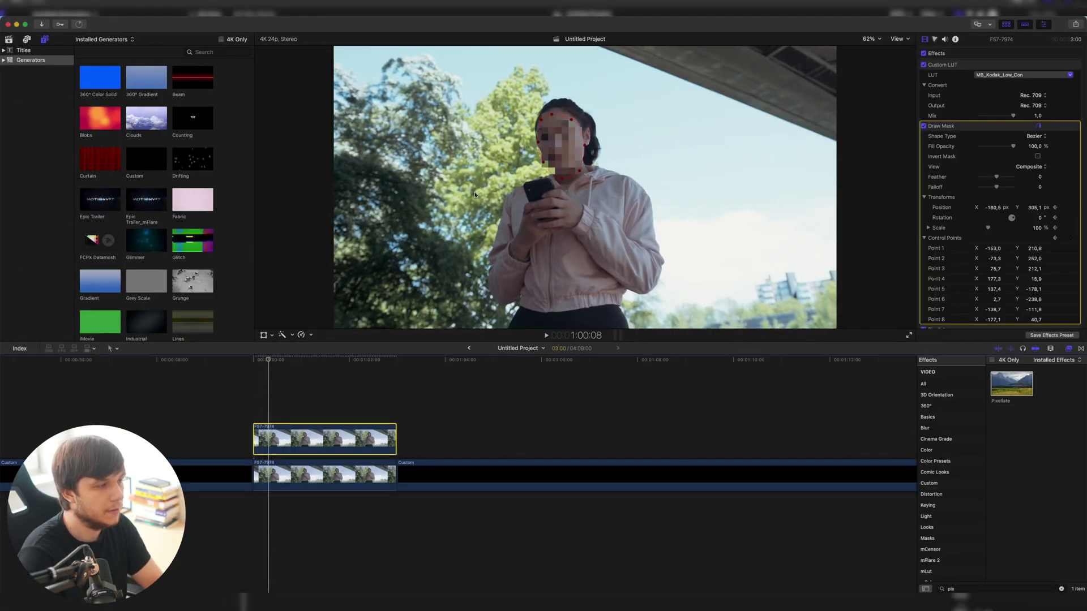
Move the mask back over the face later in the clip, then replay from the start to check tracking.
{"action": "key", "text": "space"}
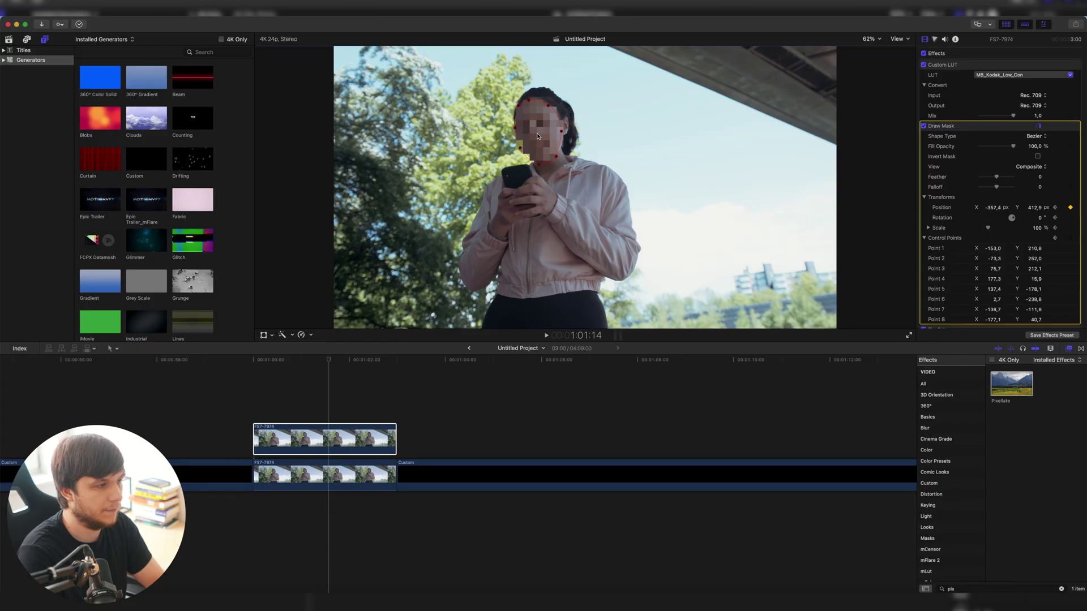
{"action": "key", "text": "Right"}
{"action": "key", "text": "Right"}
{"action": "key", "text": "Right"}
{"action": "key", "text": "Right"}
{"action": "key", "text": "Right"}
{"action": "key", "text": "Right"}
{"action": "left_click_drag", "start_coordinate": [538, 136], "coordinate": [544, 134]}
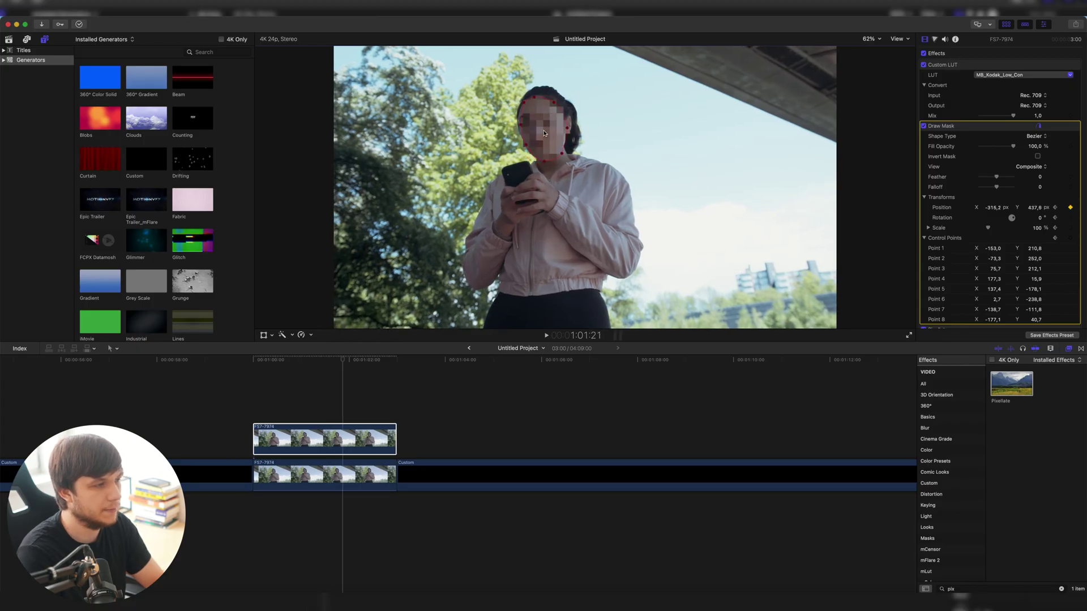
{"action": "left_click", "coordinate": [255, 400]}
{"action": "key", "text": "space"}
{"action": "key", "text": "space"}
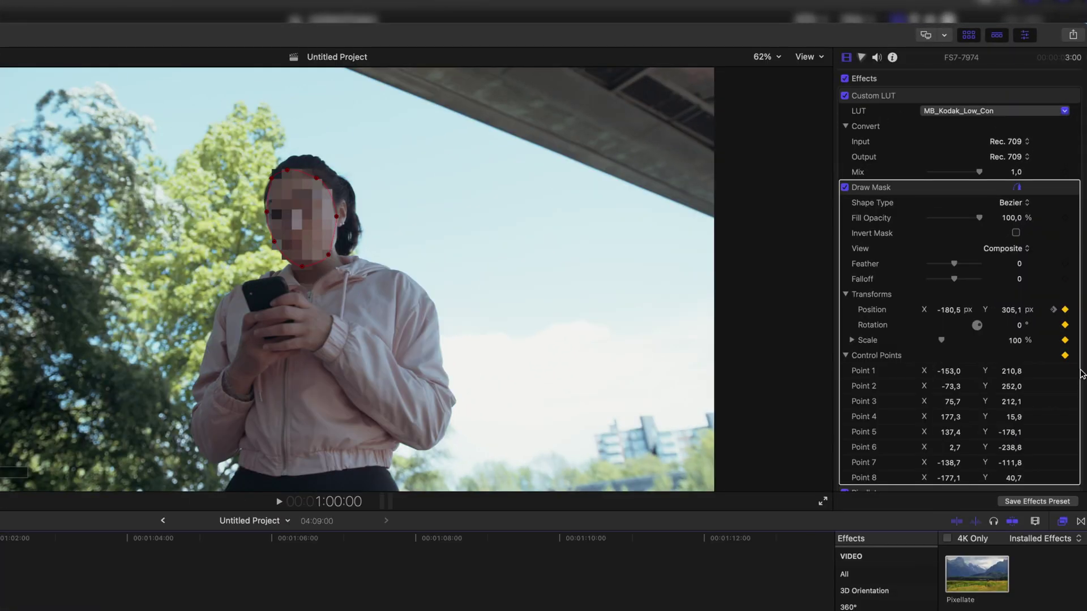
{"action": "scroll", "coordinate": [1079, 248], "scroll_direction": "down", "scroll_amount": 3}
Disable Pixellate and apply the Gaussian blur effect to the top clip instead.
{"action": "scroll", "coordinate": [1081, 370], "scroll_direction": "down", "scroll_amount": 2}
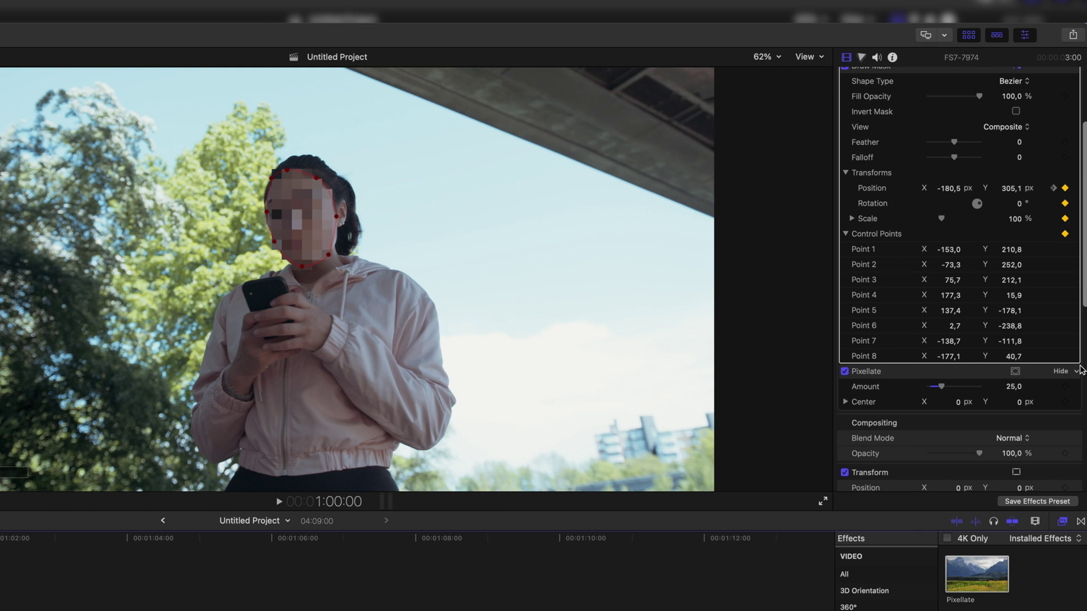
{"action": "scroll", "coordinate": [980, 306], "scroll_direction": "down", "scroll_amount": 3}
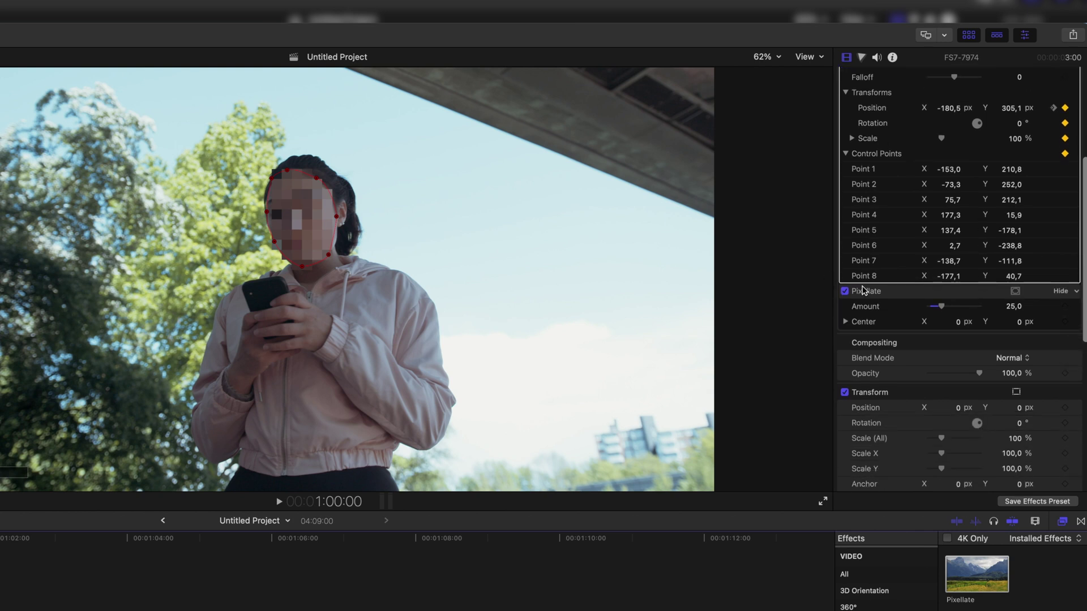
{"action": "left_click", "coordinate": [845, 291]}
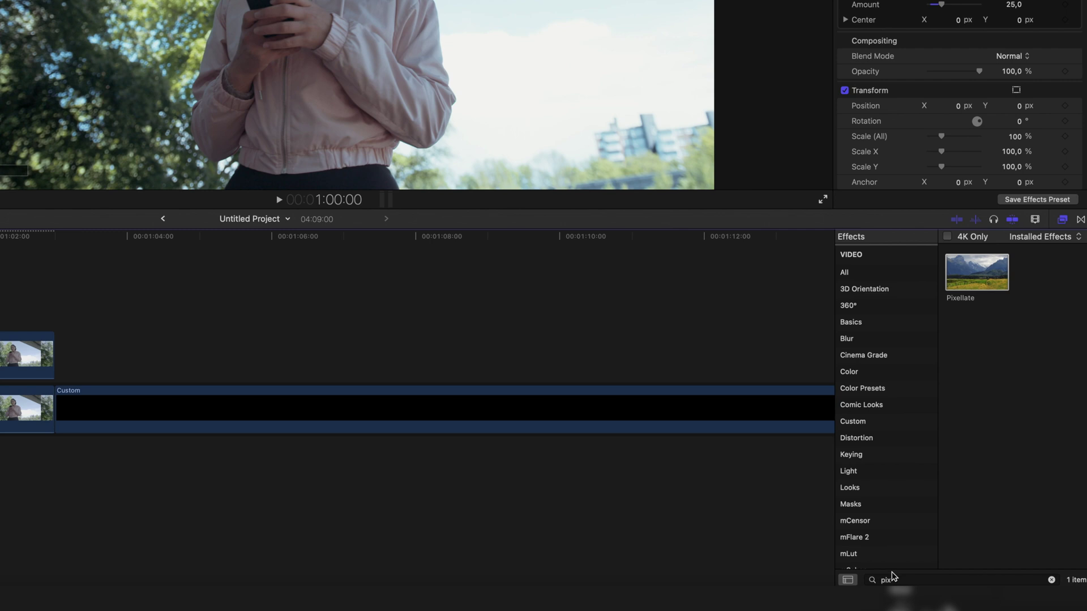
{"action": "left_click", "coordinate": [893, 580]}
{"action": "type", "text": "gau"}
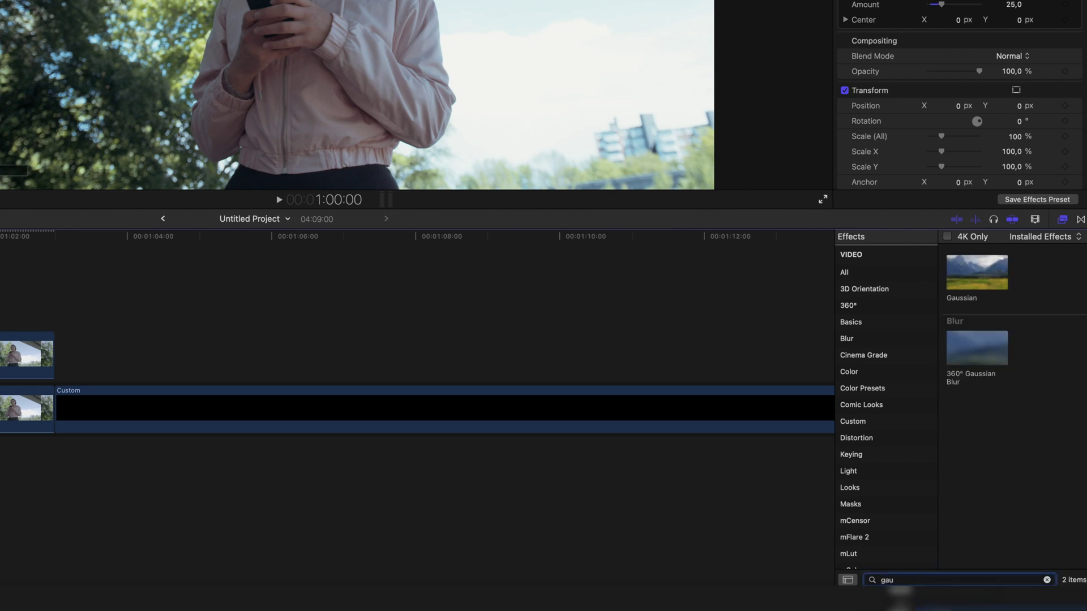
{"action": "left_click_drag", "start_coordinate": [978, 295], "coordinate": [31, 355]}
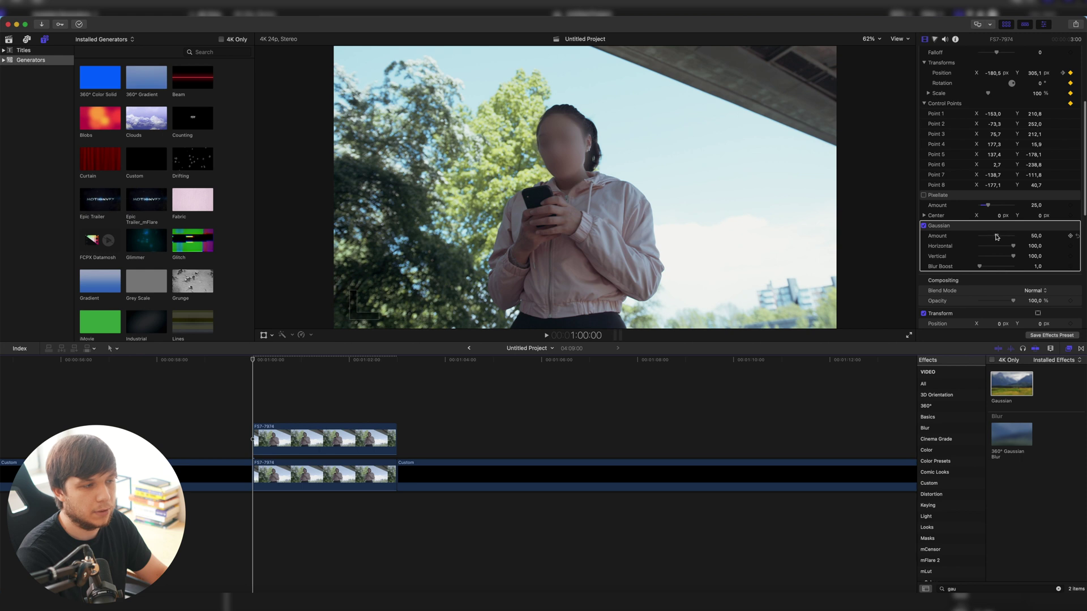
Set the Gaussian Amount to 35.08 and feather the mask fully (Falloff -100).
{"action": "left_click_drag", "start_coordinate": [996, 238], "coordinate": [996, 237]}
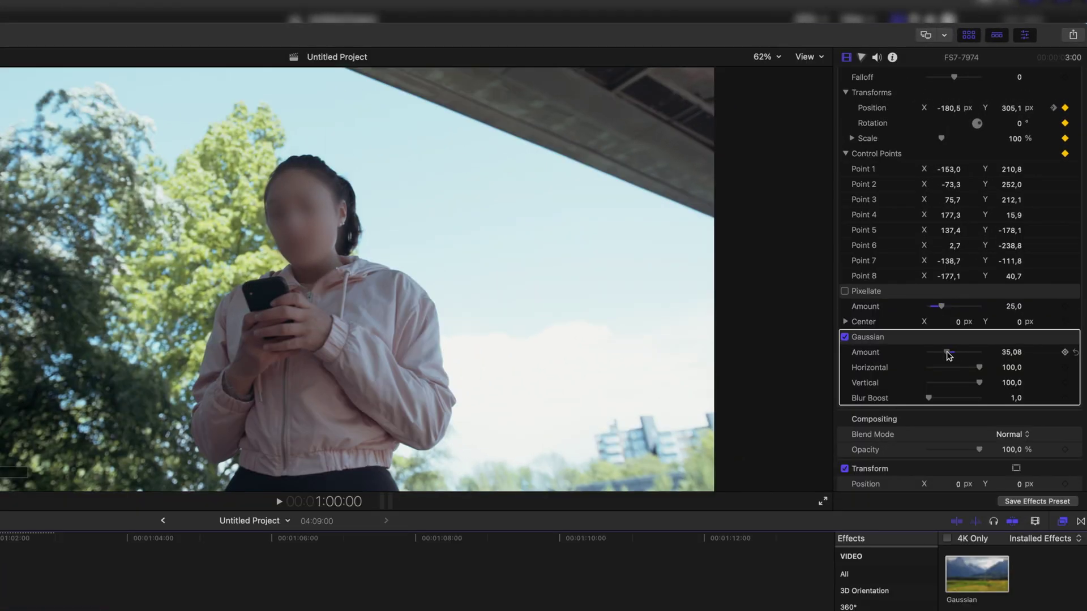
{"action": "scroll", "coordinate": [926, 262], "scroll_direction": "up", "scroll_amount": 8}
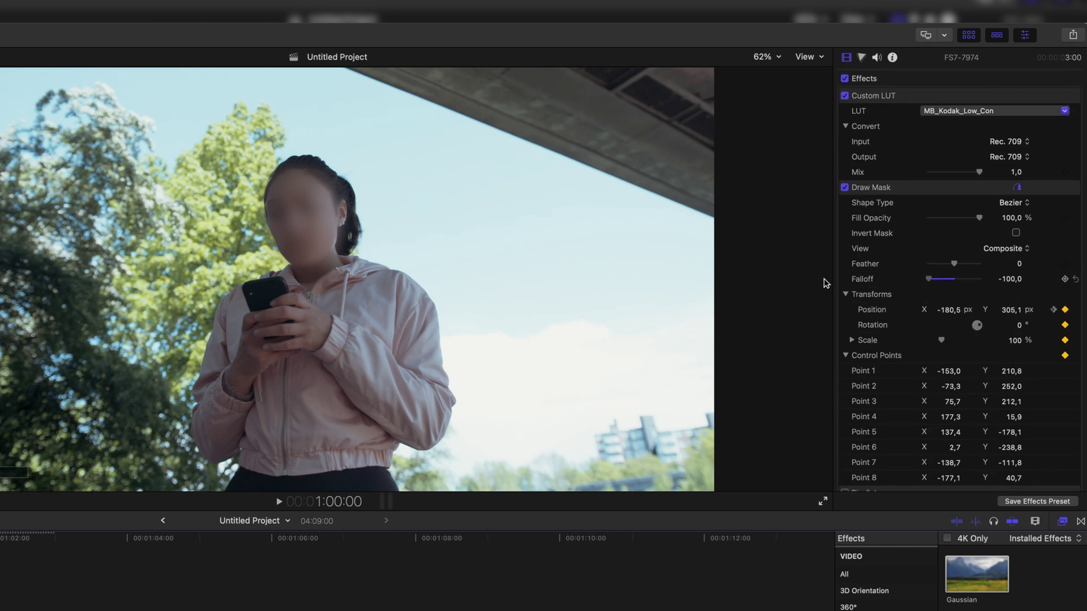
{"action": "left_click_drag", "start_coordinate": [954, 263], "coordinate": [1029, 264]}
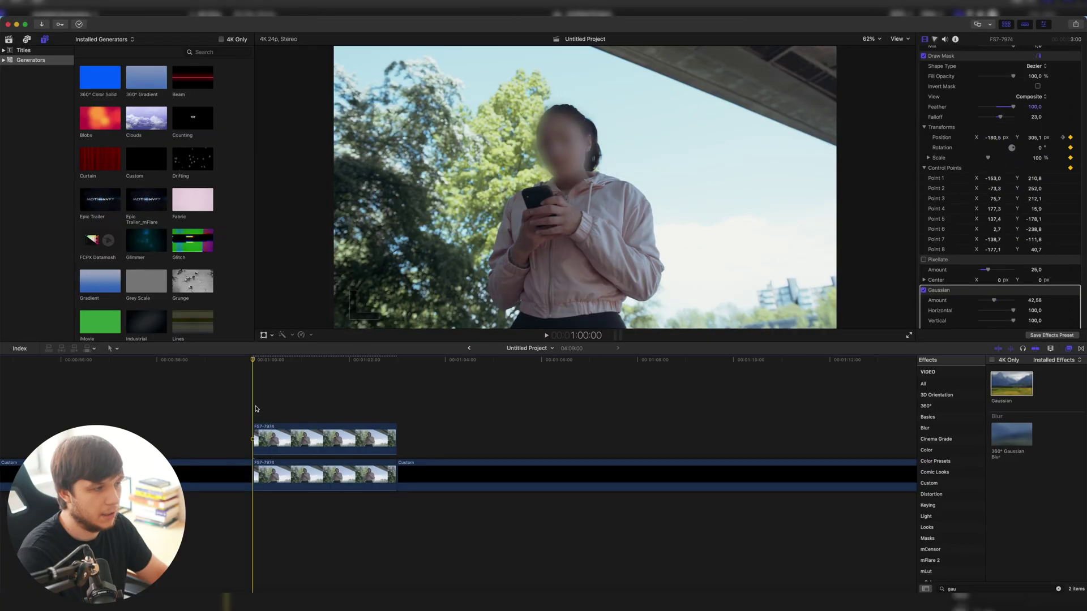
Place a black Custom generator above the woman's clip and trim it to end with her clip.
{"action": "key", "text": "space"}
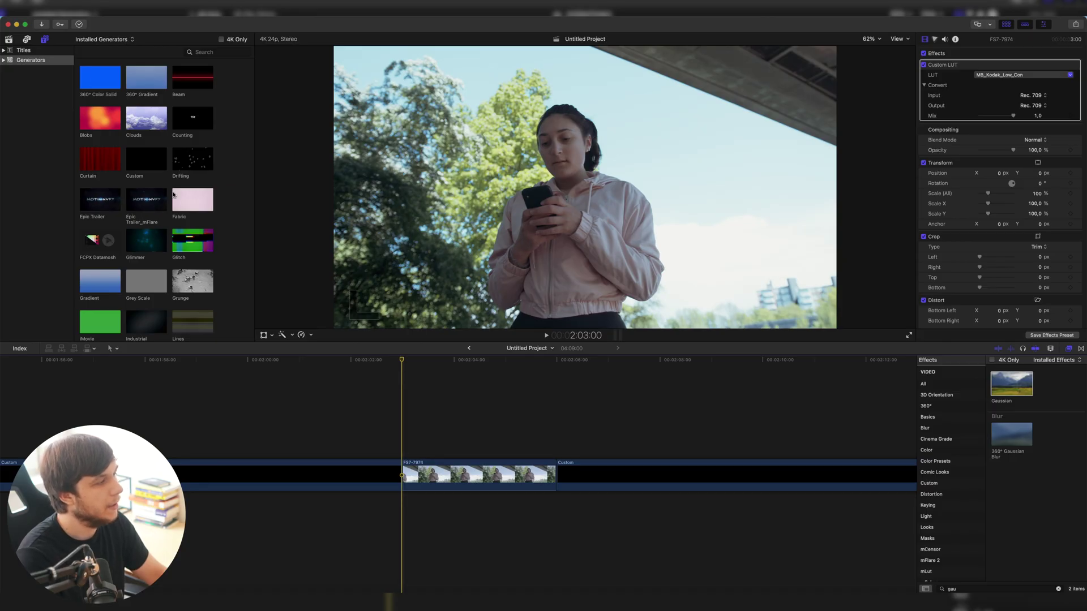
{"action": "mouse_move", "coordinate": [146, 160]}
{"action": "left_mouse_down"}
{"action": "mouse_move", "coordinate": [403, 390]}
{"action": "mouse_move", "coordinate": [405, 428]}
{"action": "left_mouse_up"}
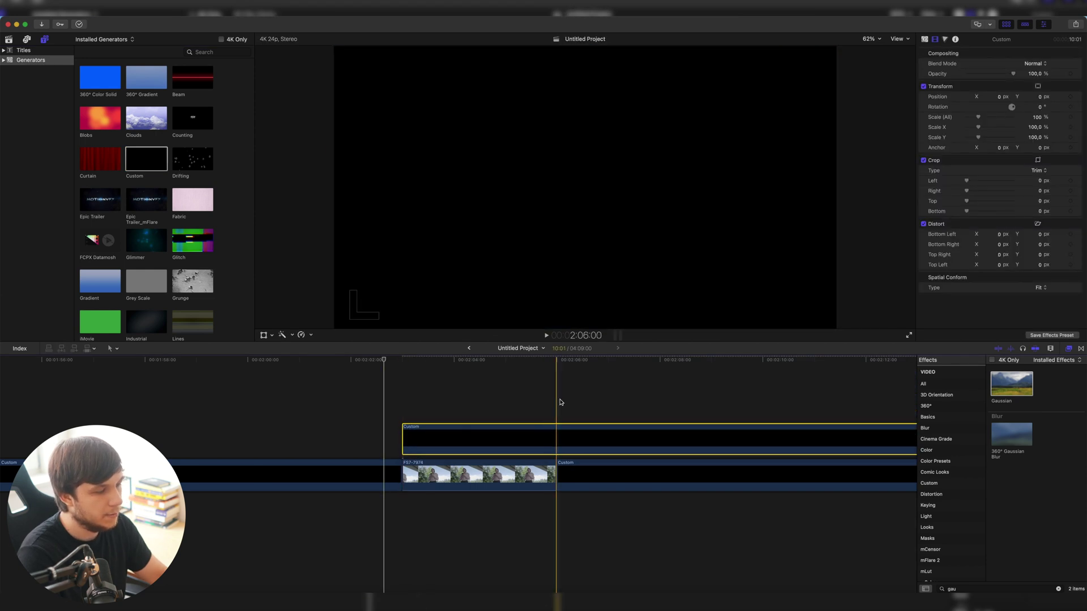
{"action": "key", "text": "super+b"}
{"action": "left_click", "coordinate": [578, 444]}
{"action": "key", "text": "Delete"}
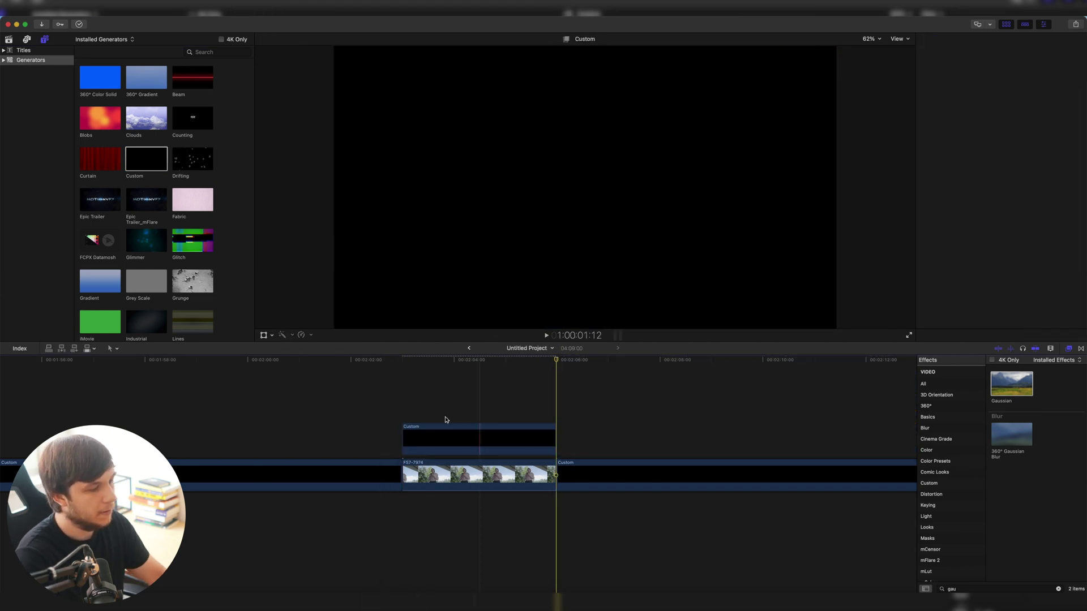
{"action": "left_click", "coordinate": [430, 435]}
{"action": "double_click", "coordinate": [953, 589]}
{"action": "type", "text": "mask"}
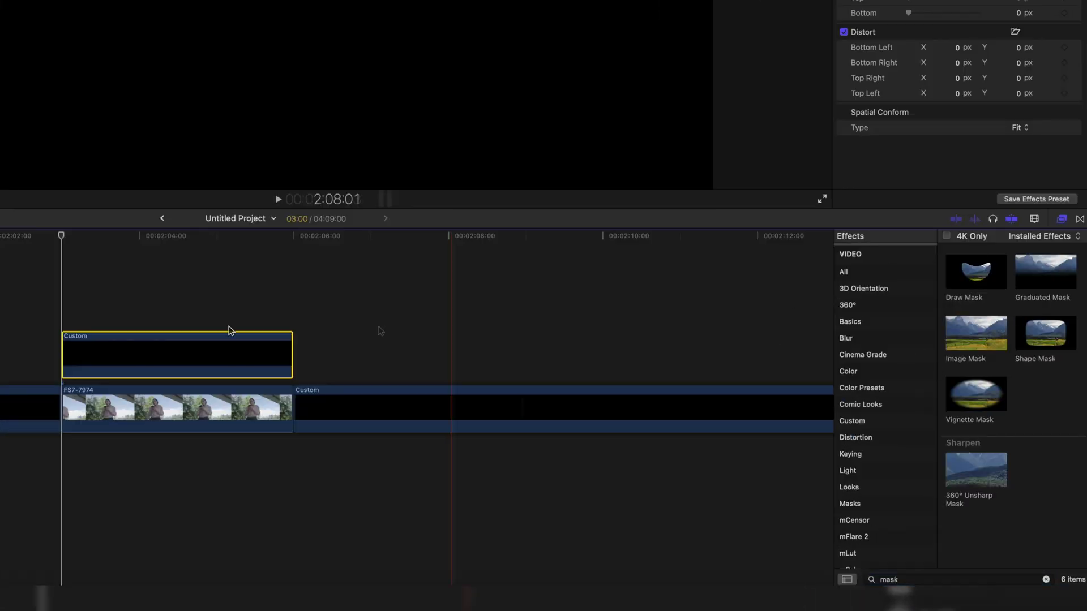
{"action": "type", "text": "v"}
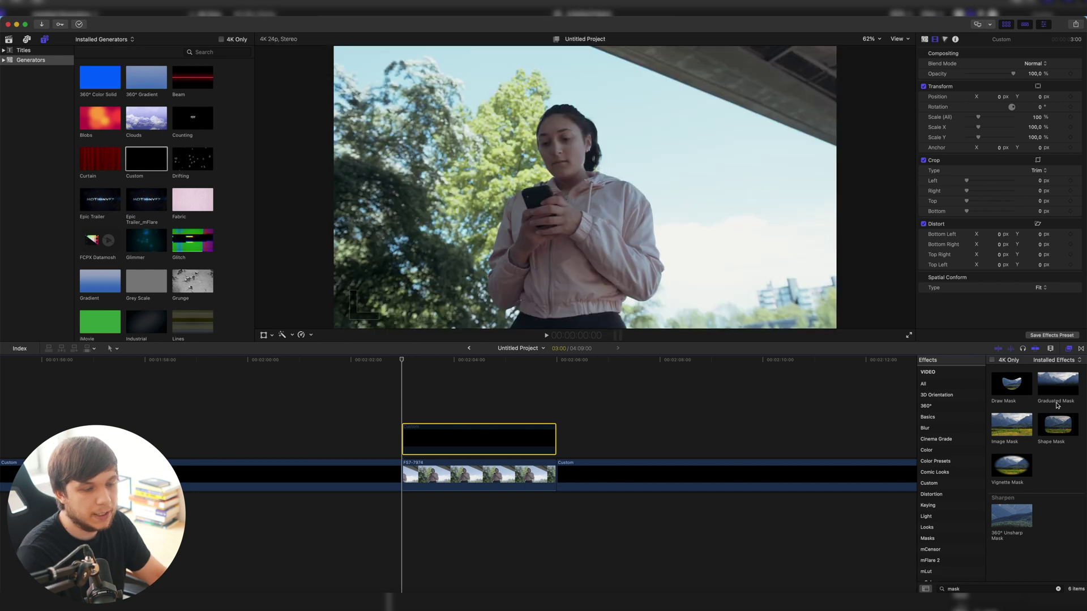
Apply a Shape Mask to the generator, with square corners, zero feather, sized and tilted over her eyes.
{"action": "left_click_drag", "start_coordinate": [1050, 435], "coordinate": [483, 441]}
{"action": "left_click_drag", "start_coordinate": [473, 92], "coordinate": [390, 97]}
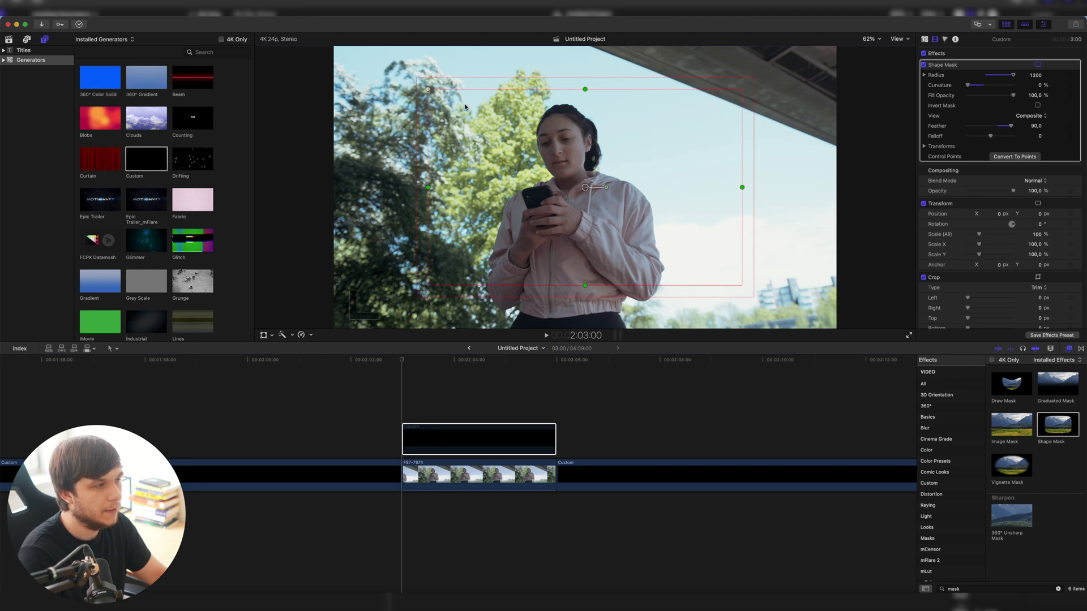
{"action": "left_click_drag", "start_coordinate": [585, 286], "coordinate": [585, 210]}
{"action": "left_click_drag", "start_coordinate": [742, 188], "coordinate": [603, 149]}
{"action": "left_click_drag", "start_coordinate": [487, 142], "coordinate": [526, 142]}
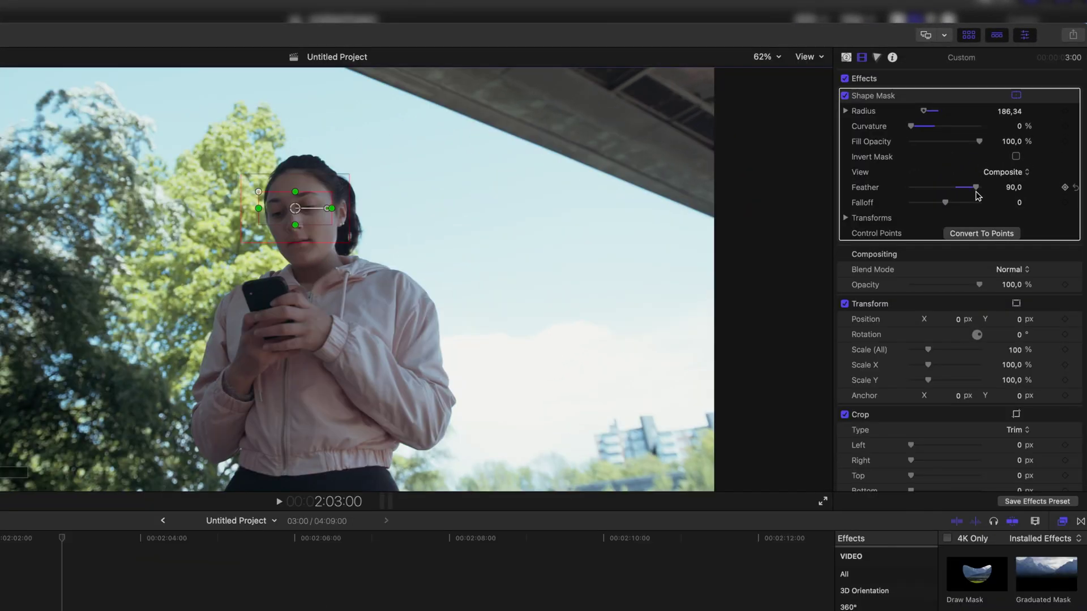
{"action": "left_click", "coordinate": [1016, 188]}
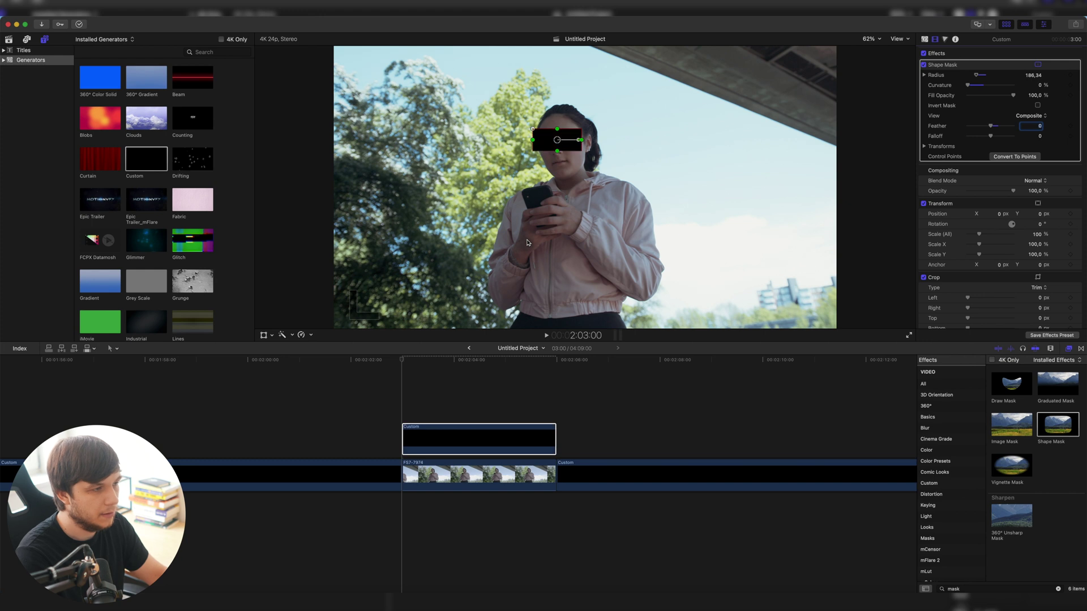
{"action": "left_click_drag", "start_coordinate": [546, 145], "coordinate": [549, 147]}
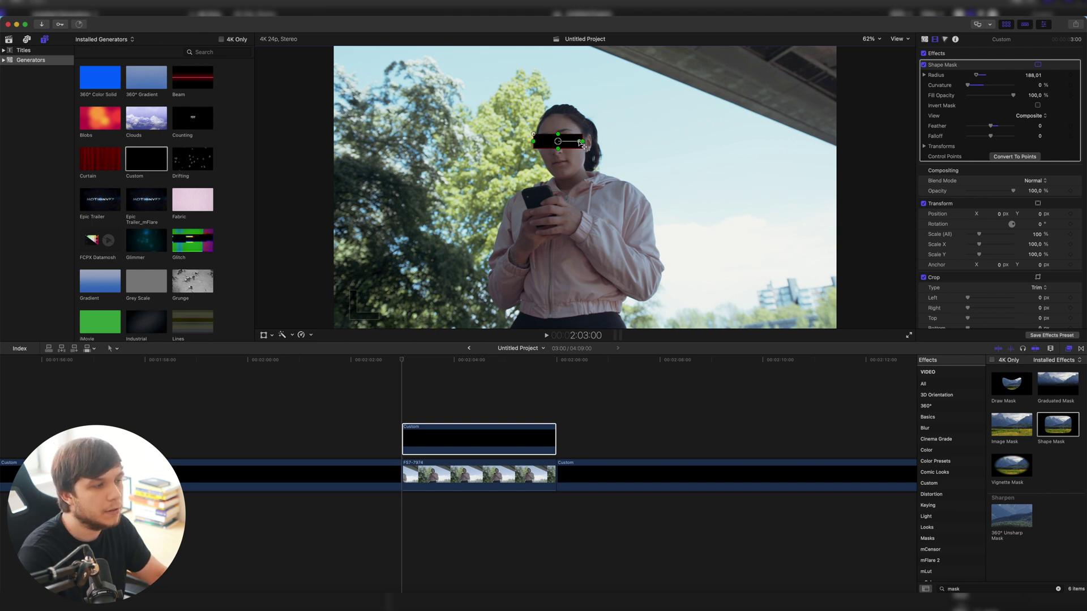
{"action": "left_click_drag", "start_coordinate": [577, 140], "coordinate": [581, 142]}
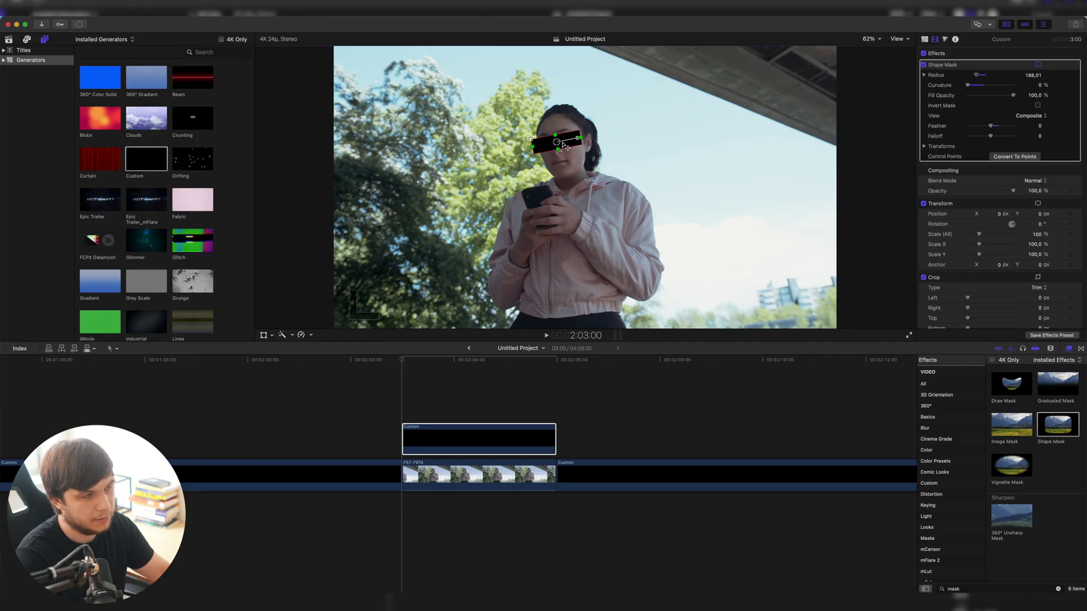
Nudge the black bar slightly so it sits level across her eyes.
{"action": "left_click_drag", "start_coordinate": [559, 142], "coordinate": [563, 144]}
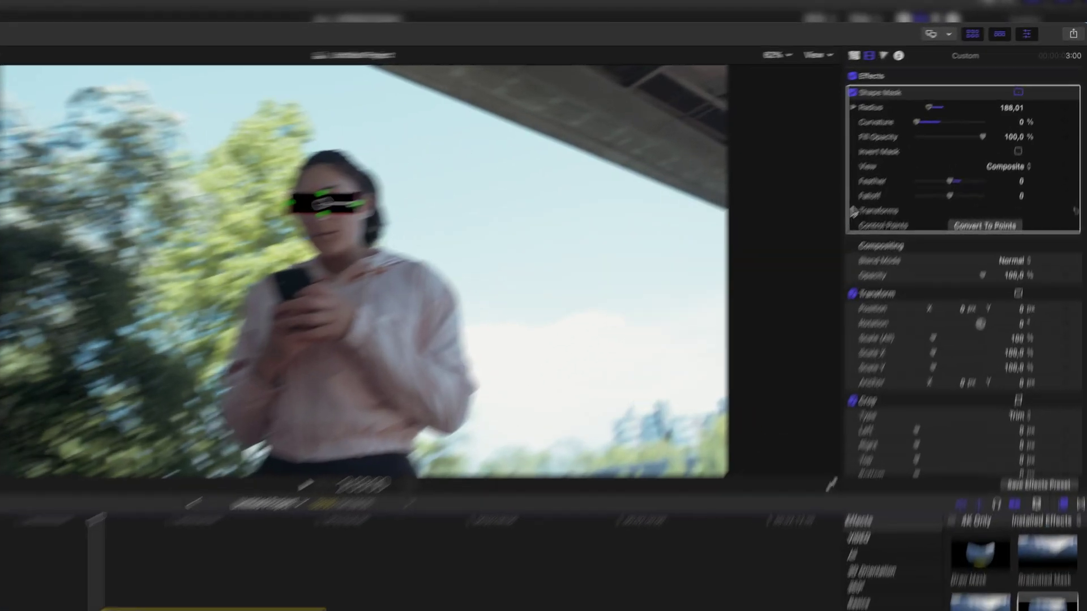
Convert the shape mask to control points and set a starting keyframe.
{"action": "left_click", "coordinate": [937, 146]}
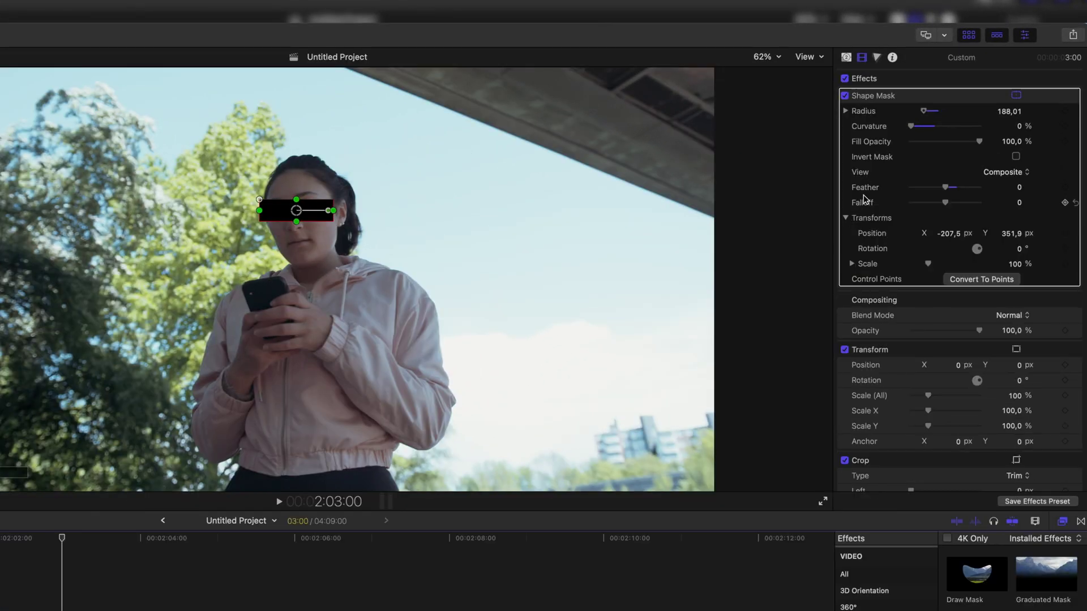
{"action": "left_click", "coordinate": [970, 281]}
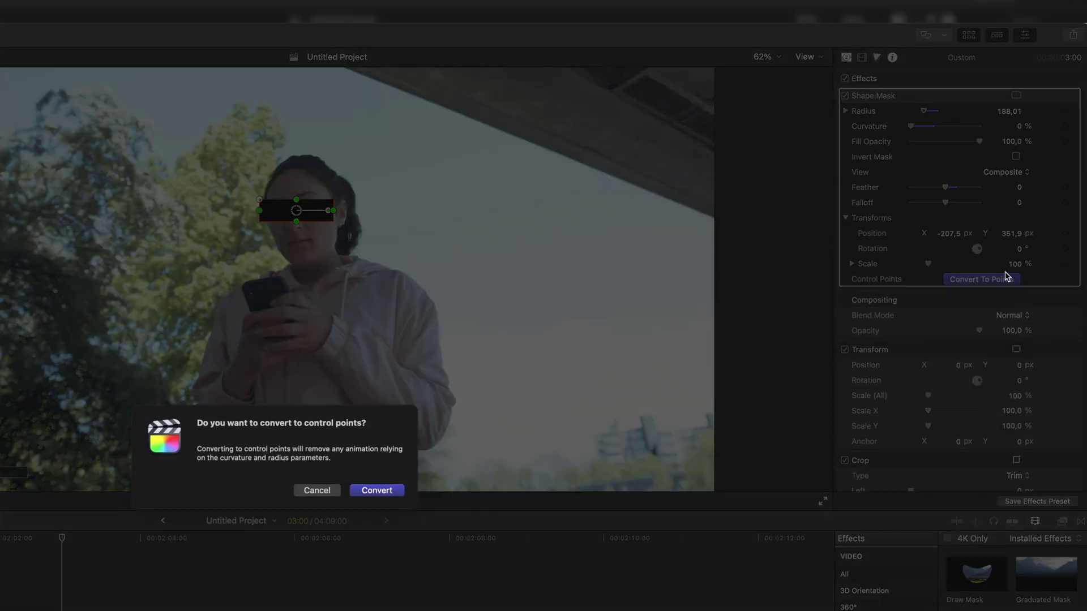
{"action": "left_click", "coordinate": [383, 491]}
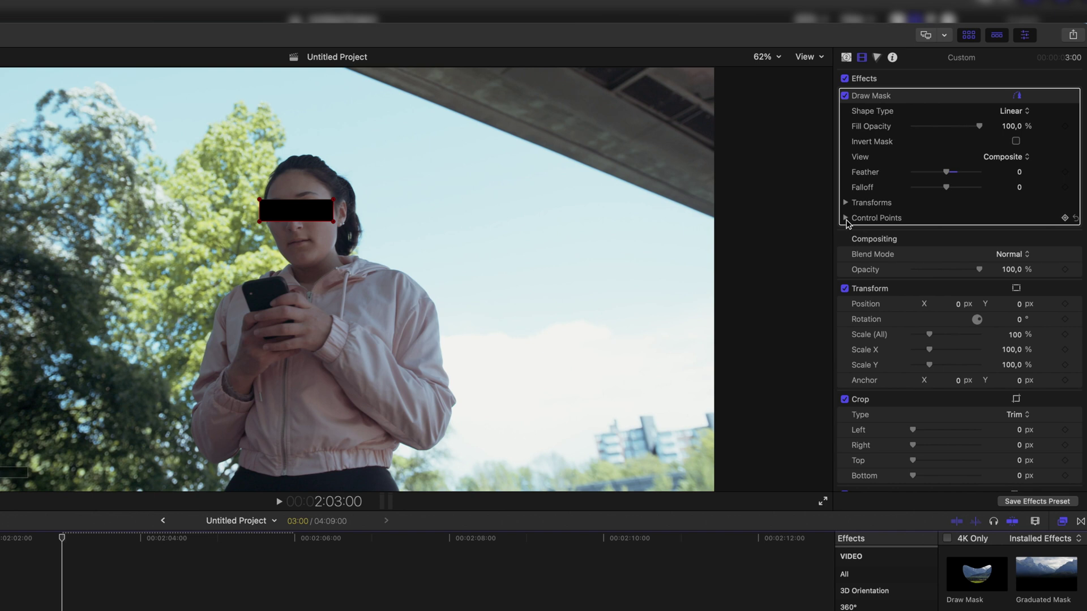
{"action": "left_click", "coordinate": [845, 217]}
{"action": "left_click", "coordinate": [846, 203]}
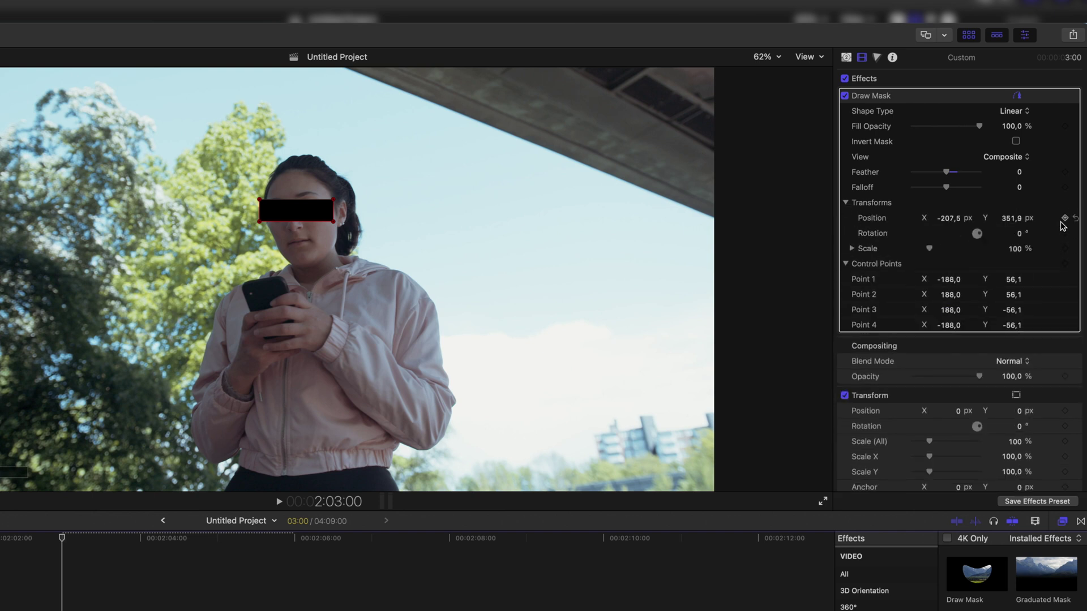
{"action": "left_click", "coordinate": [1064, 264]}
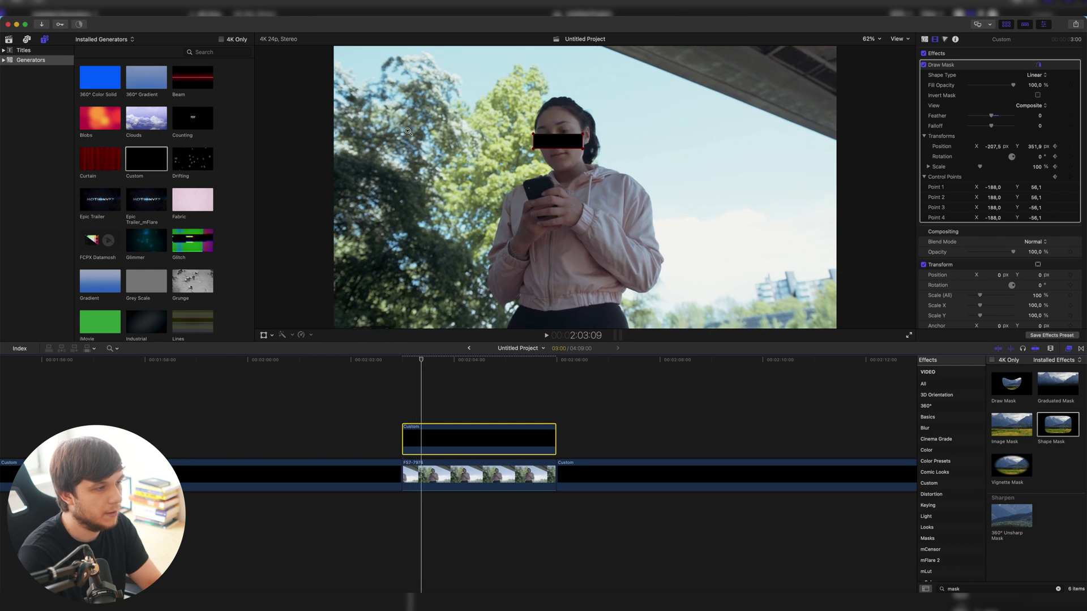
Reposition the bar over her eyes at later frames, then deselect to review the result.
{"action": "key", "text": "a"}
{"action": "left_click_drag", "start_coordinate": [575, 143], "coordinate": [565, 133]}
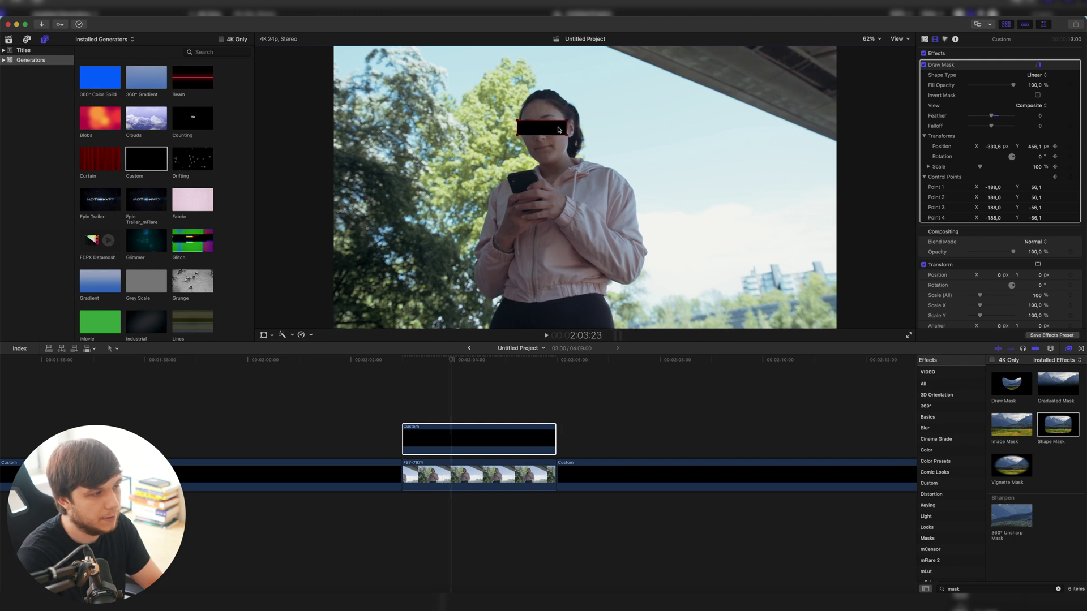
{"action": "left_click_drag", "start_coordinate": [556, 129], "coordinate": [550, 127]}
{"action": "left_click", "coordinate": [400, 409]}
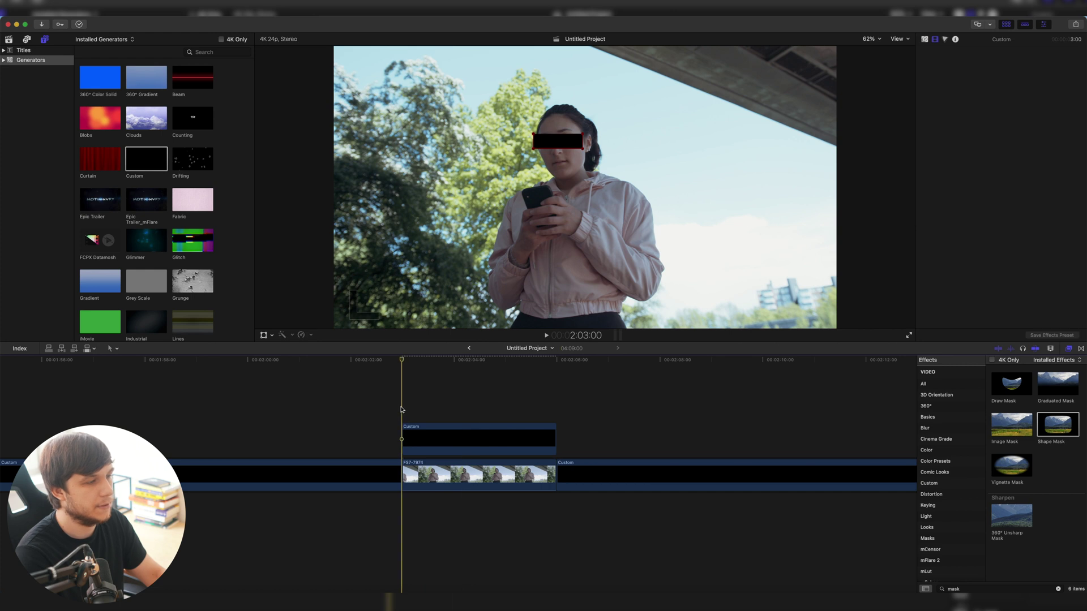